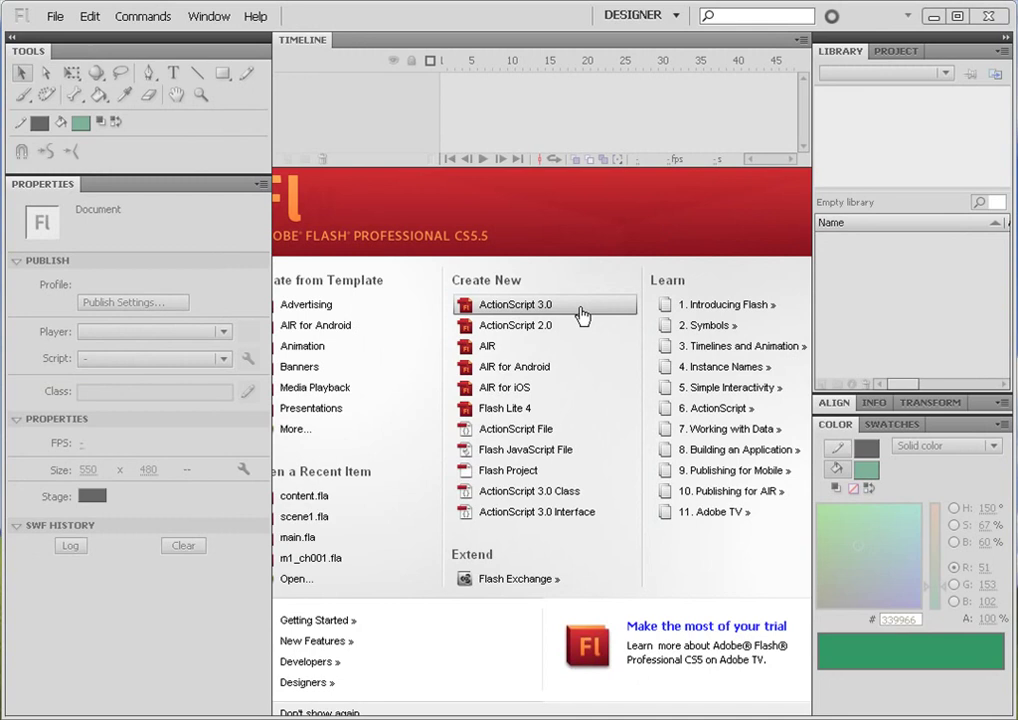
Step: Create a new ActionScript 3.0 document and switch to the Animator workspace
left_click(581, 309)
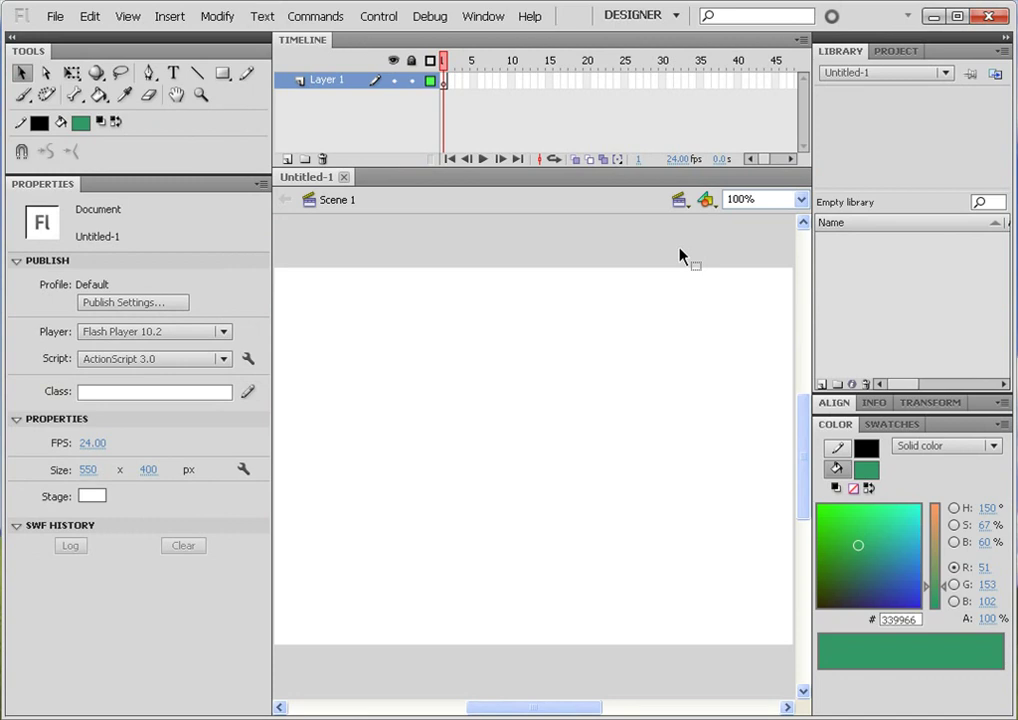
left_click(482, 16)
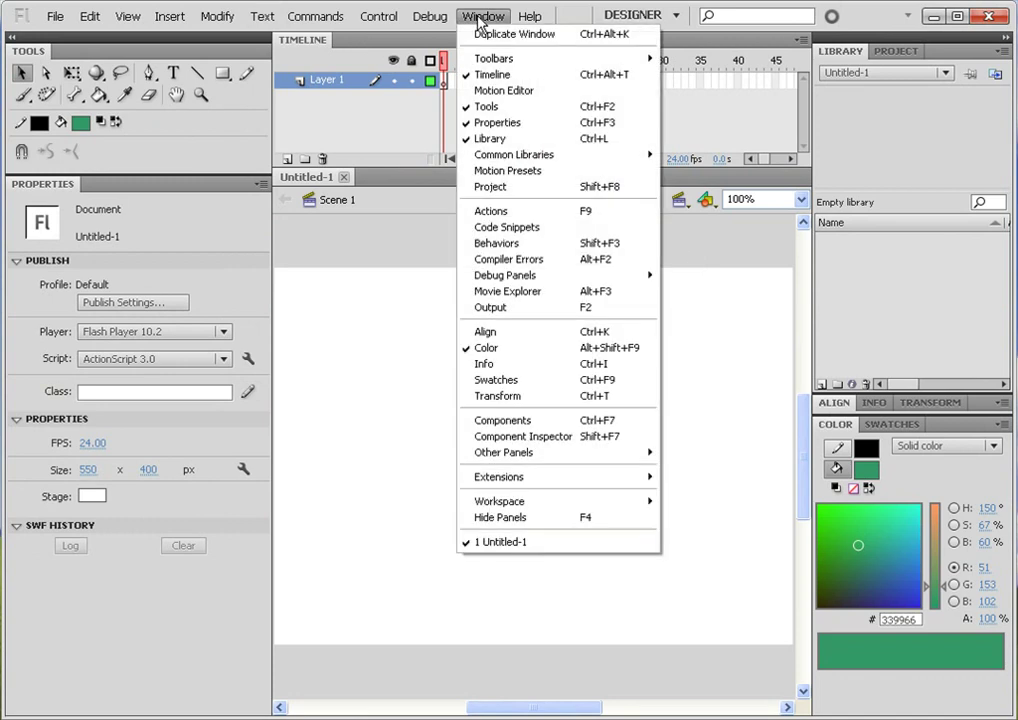
mouse_move(612, 510)
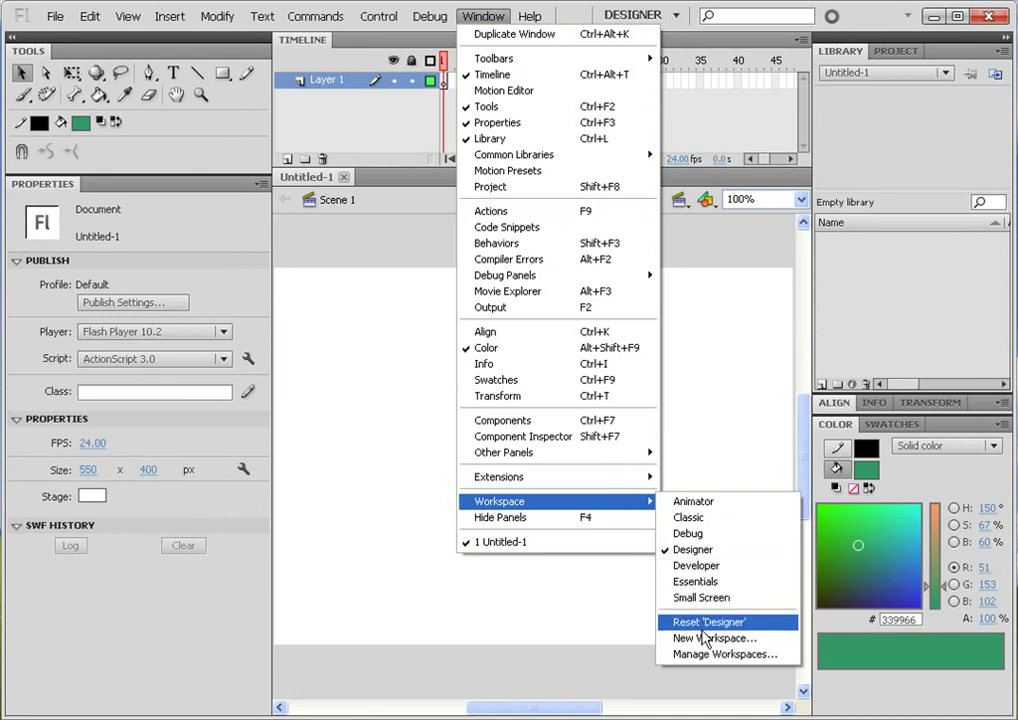
left_click(750, 503)
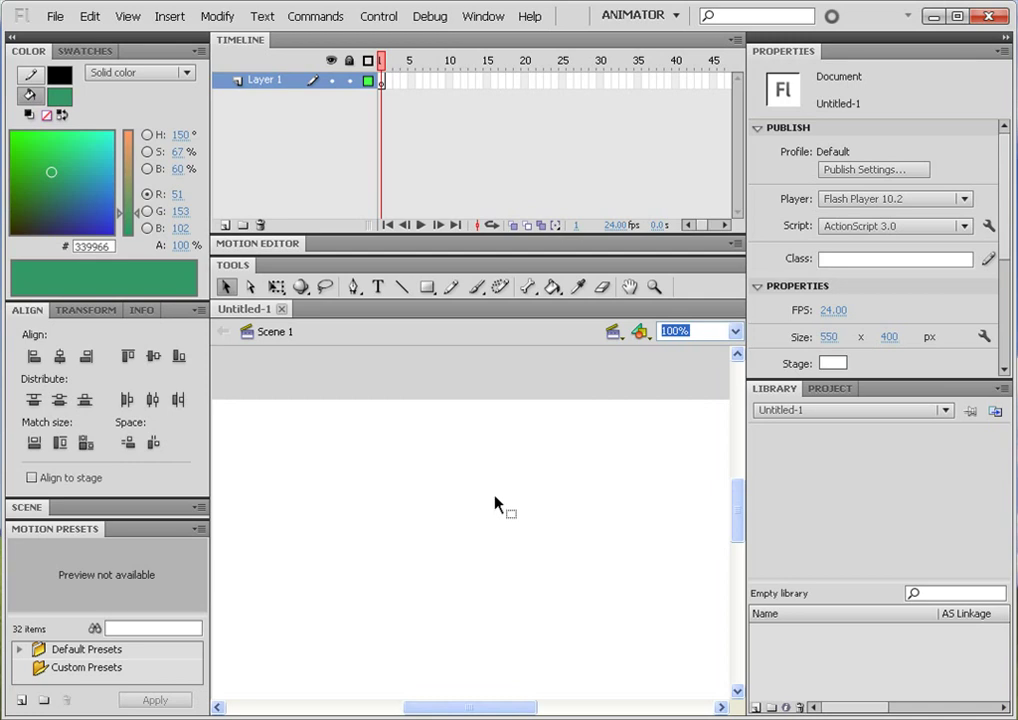
Step: Switch to the Classic workspace and centre the stage in the document window
left_click(483, 17)
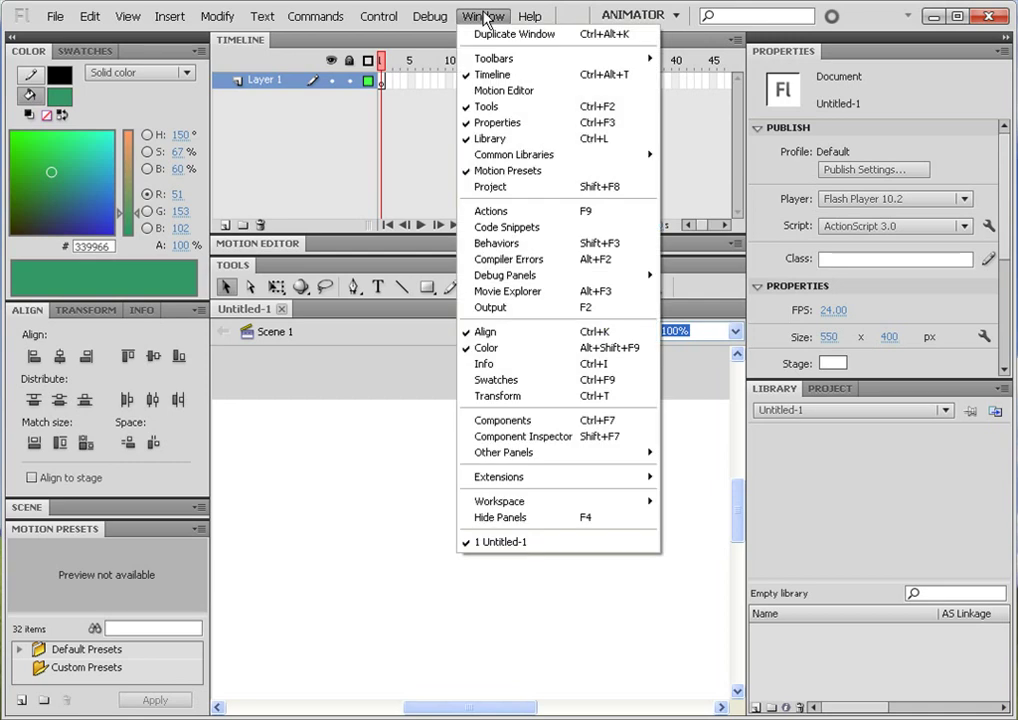
mouse_move(552, 503)
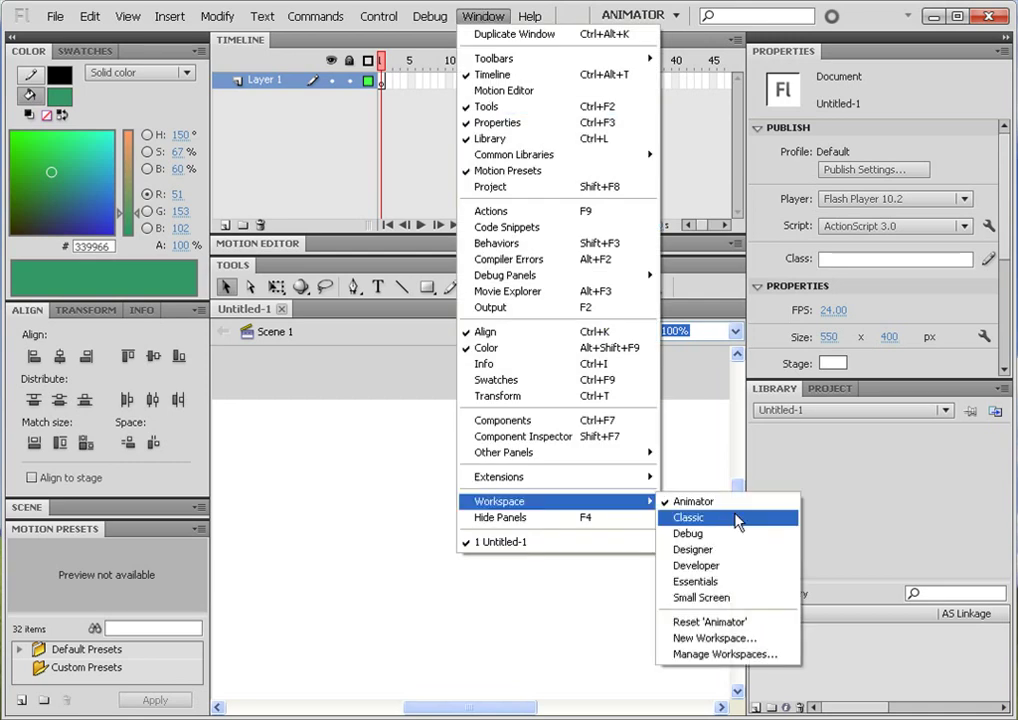
left_click(760, 518)
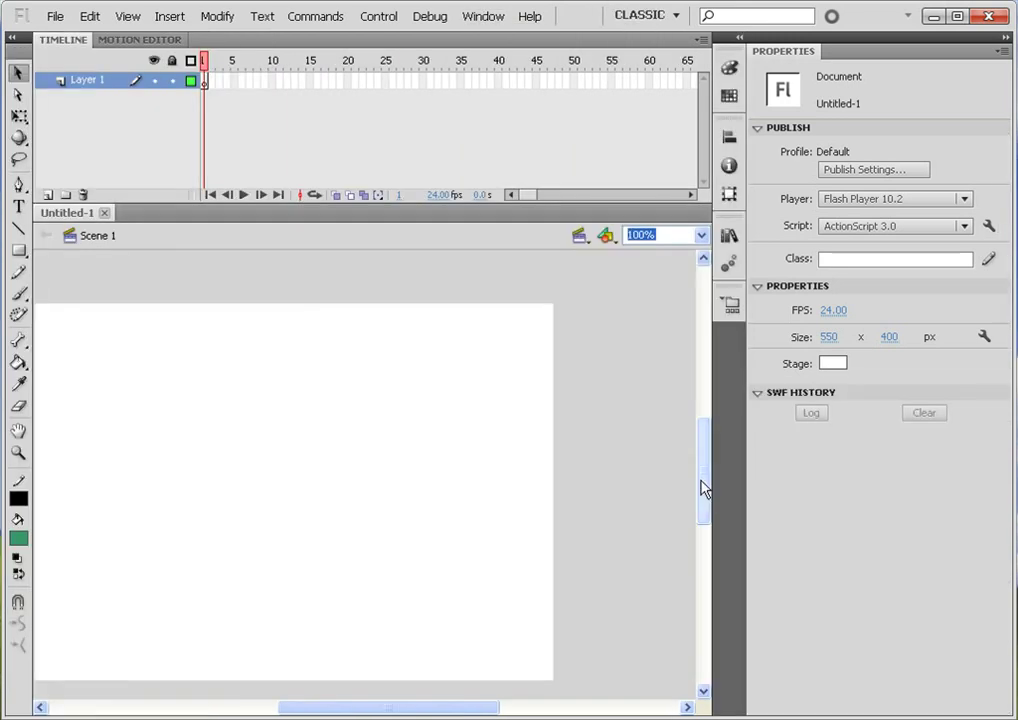
left_click_drag(704, 484, 575, 590)
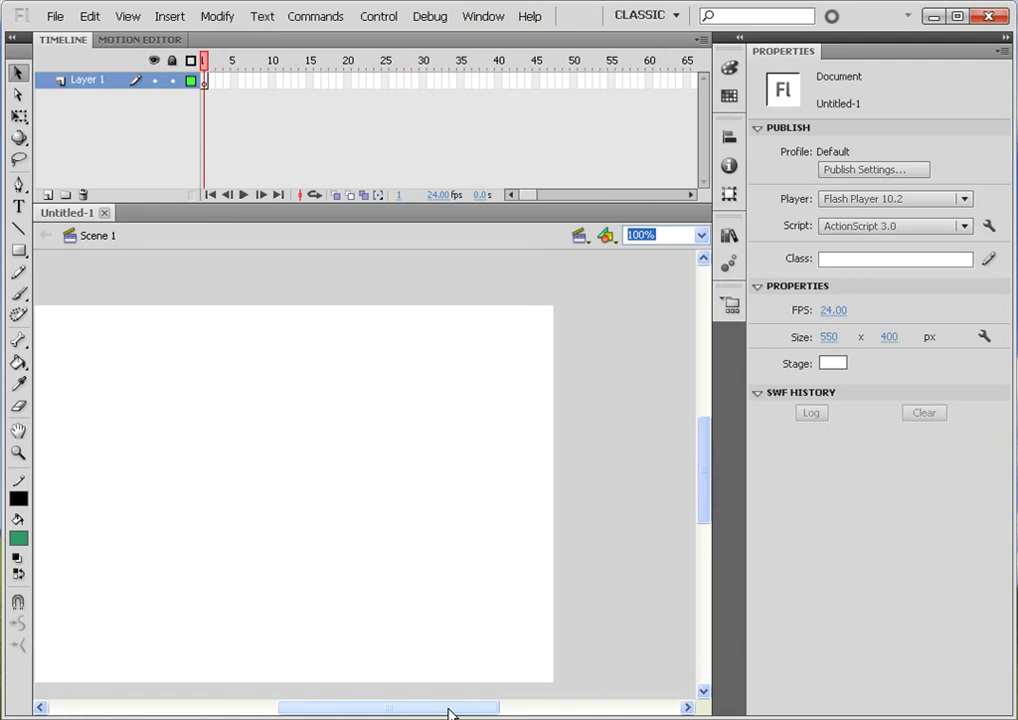
mouse_move(452, 708)
left_mouse_down()
mouse_move(417, 708)
mouse_move(432, 708)
left_mouse_up()
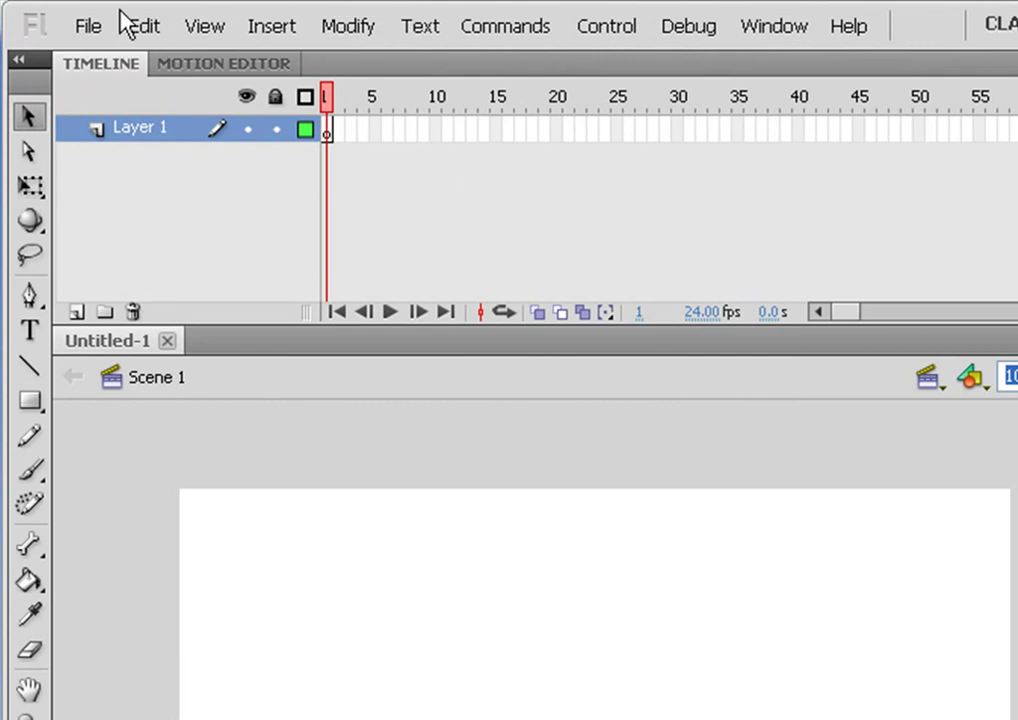
left_click(92, 24)
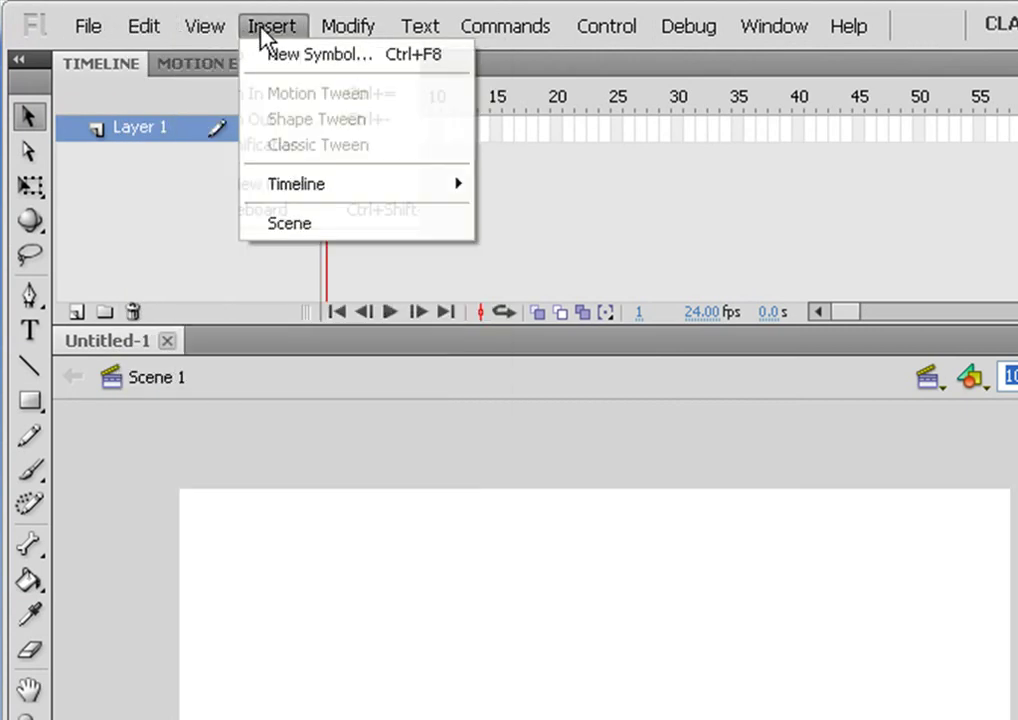
mouse_move(351, 30)
mouse_move(505, 26)
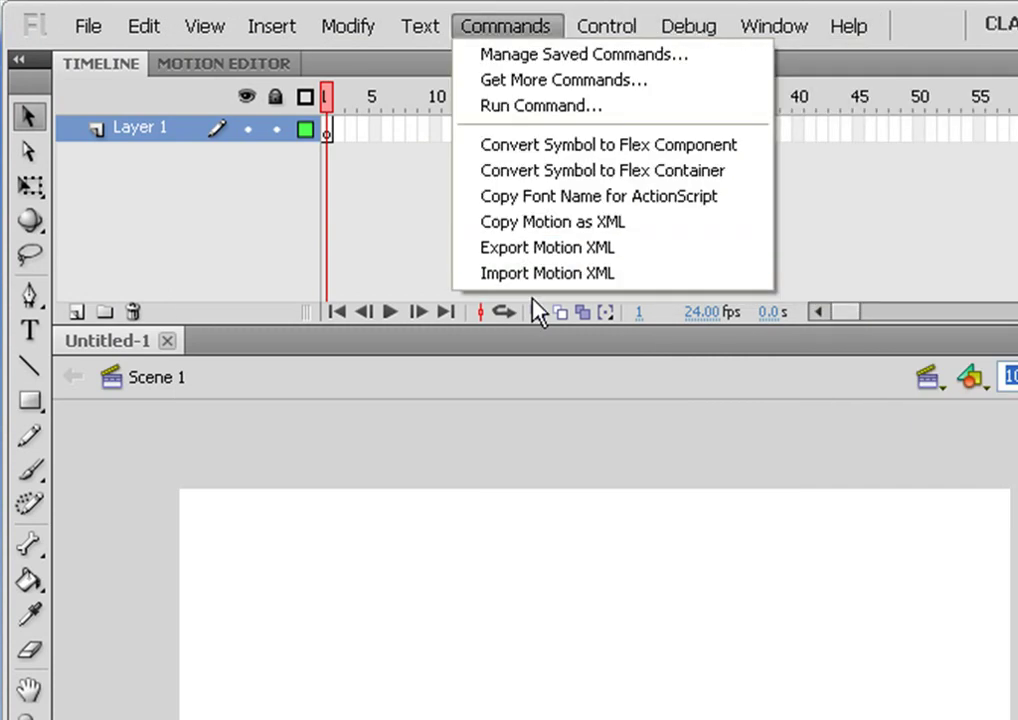
left_click(512, 478)
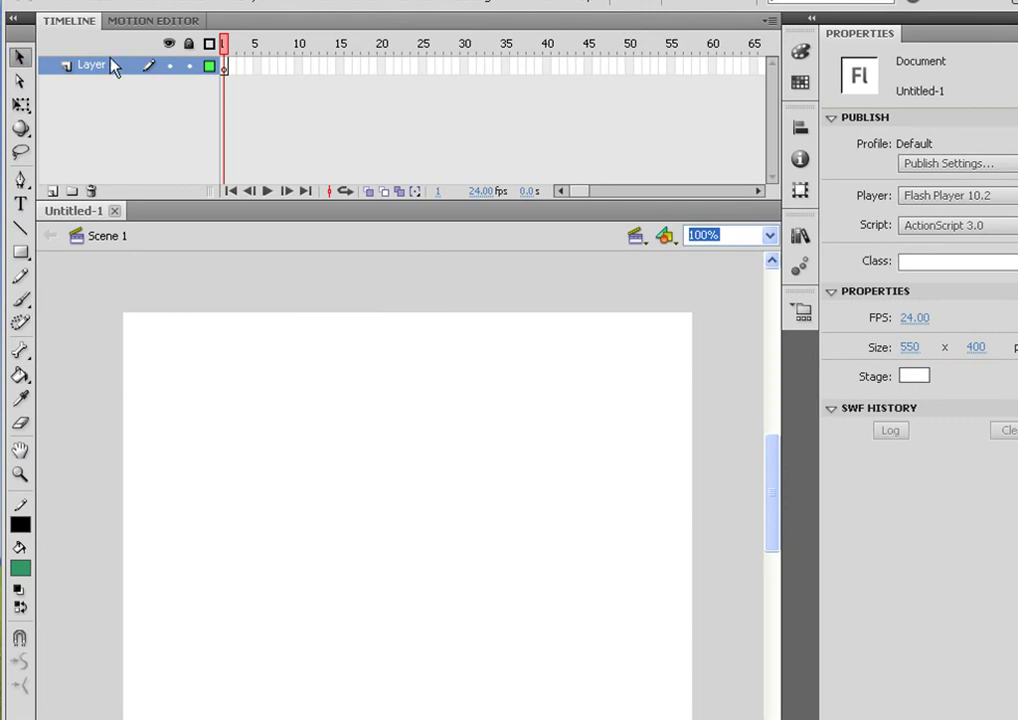
left_click(19, 56)
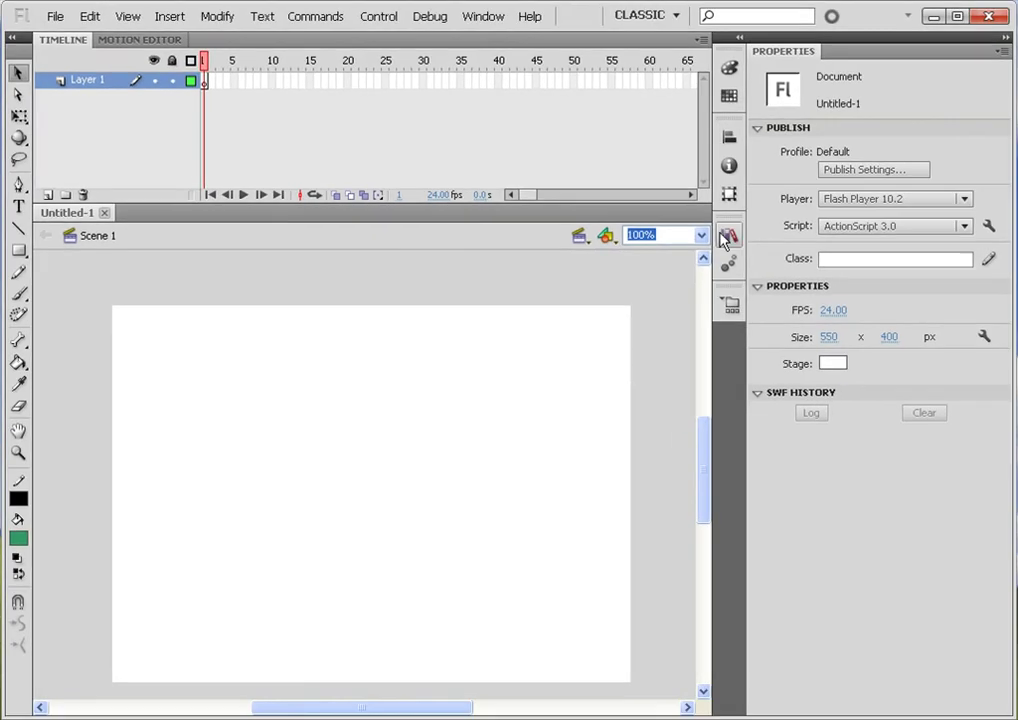
Step: Examine the Color, Swatches, Info, Transform, Library, Motion Presets and Project panels individually and as one expanded dock
left_click(873, 83)
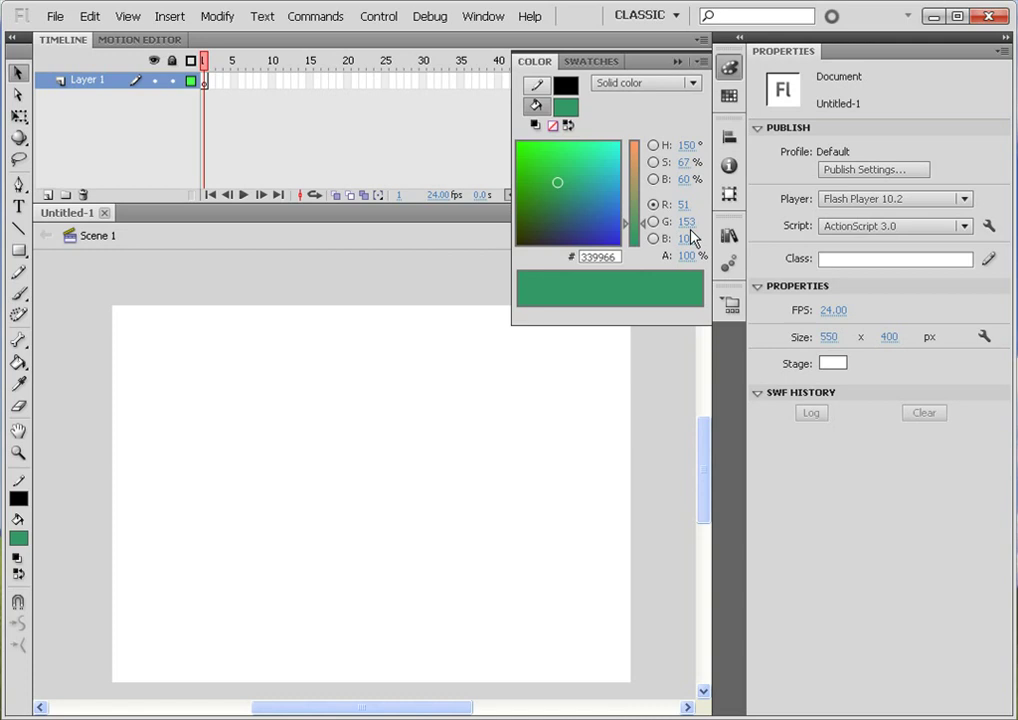
left_click(729, 97)
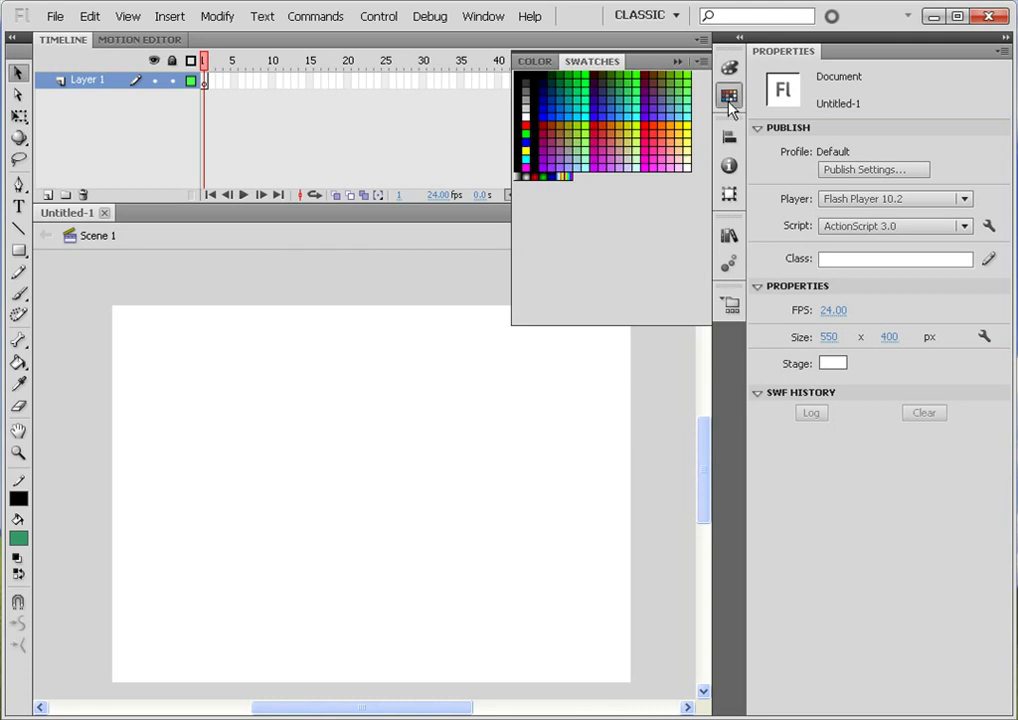
left_click(729, 165)
left_click(729, 195)
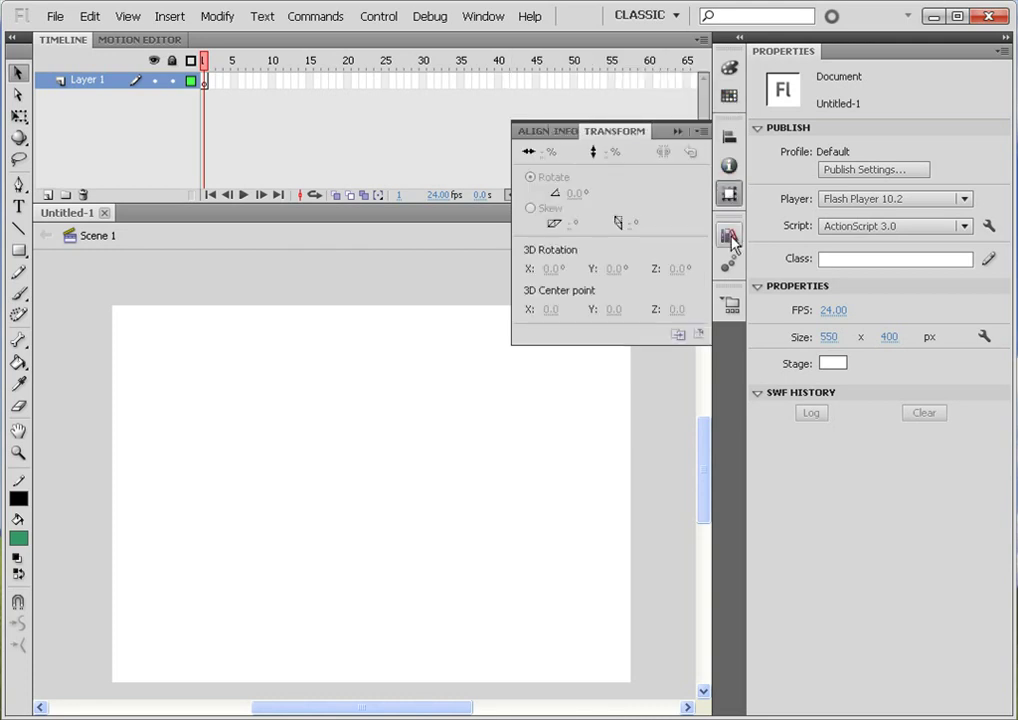
left_click(729, 235)
left_click(729, 263)
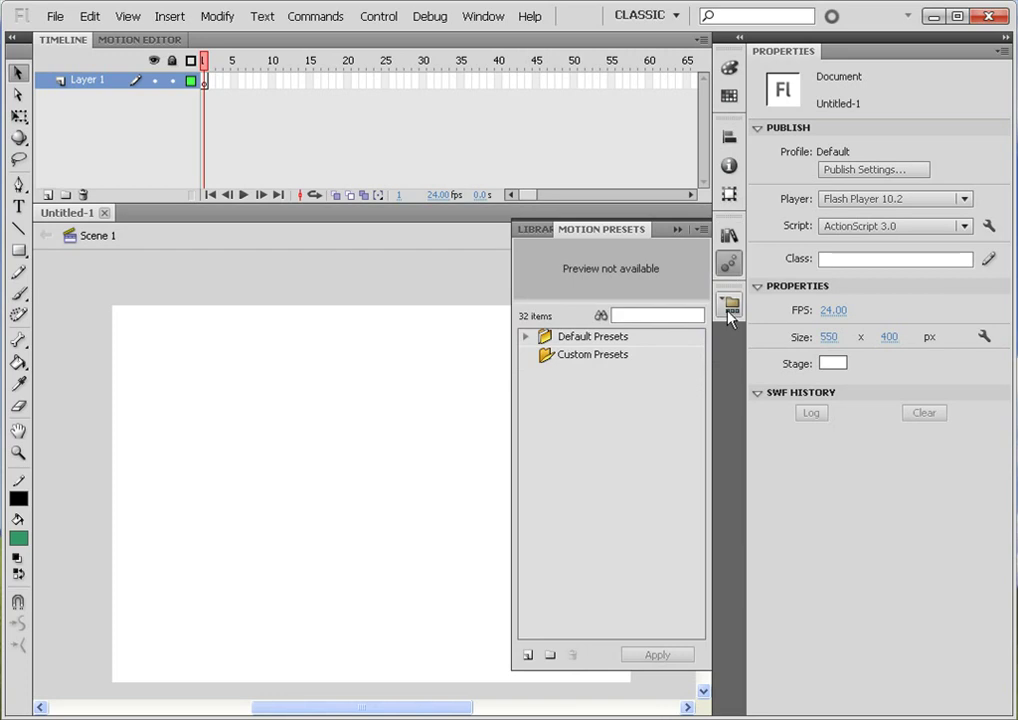
left_click(728, 309)
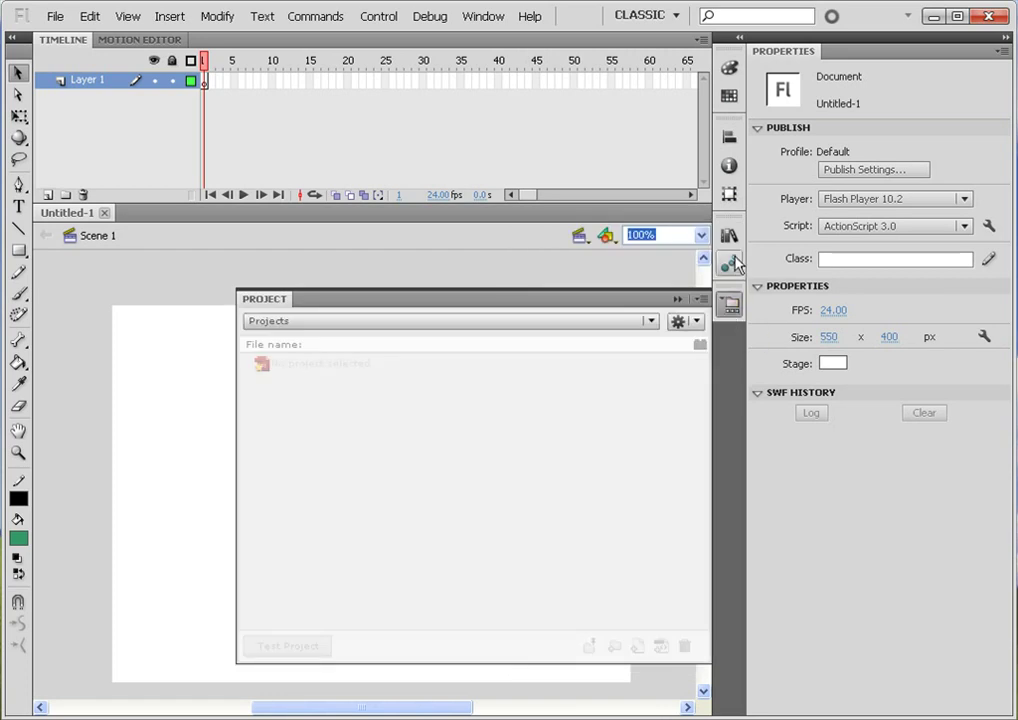
left_click(729, 262)
left_click(737, 38)
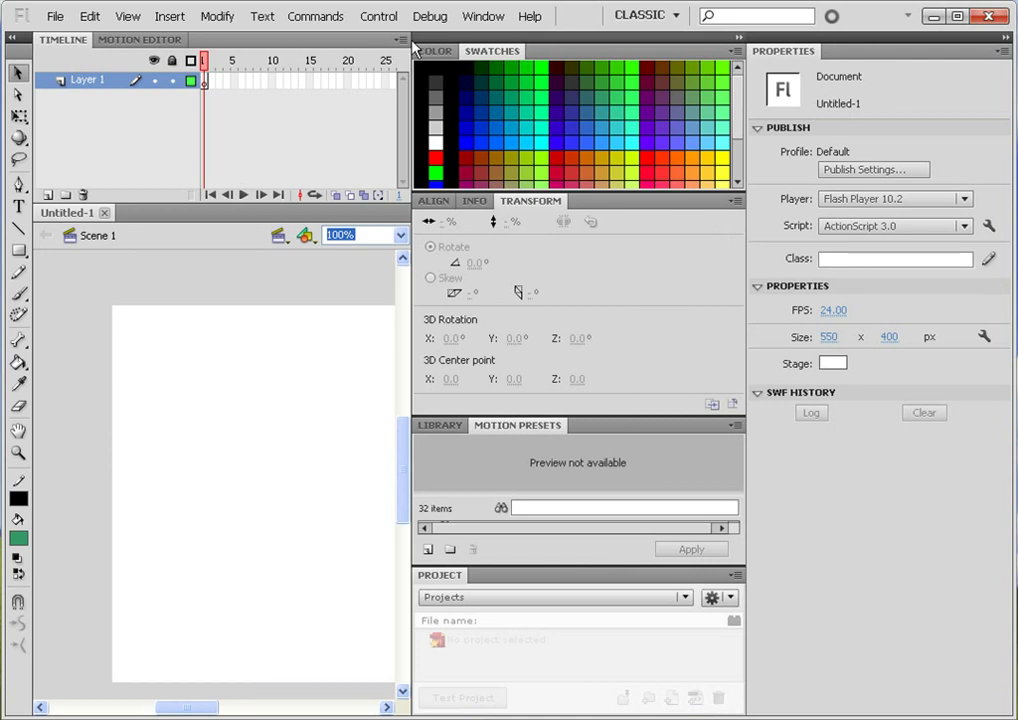
left_click(737, 38)
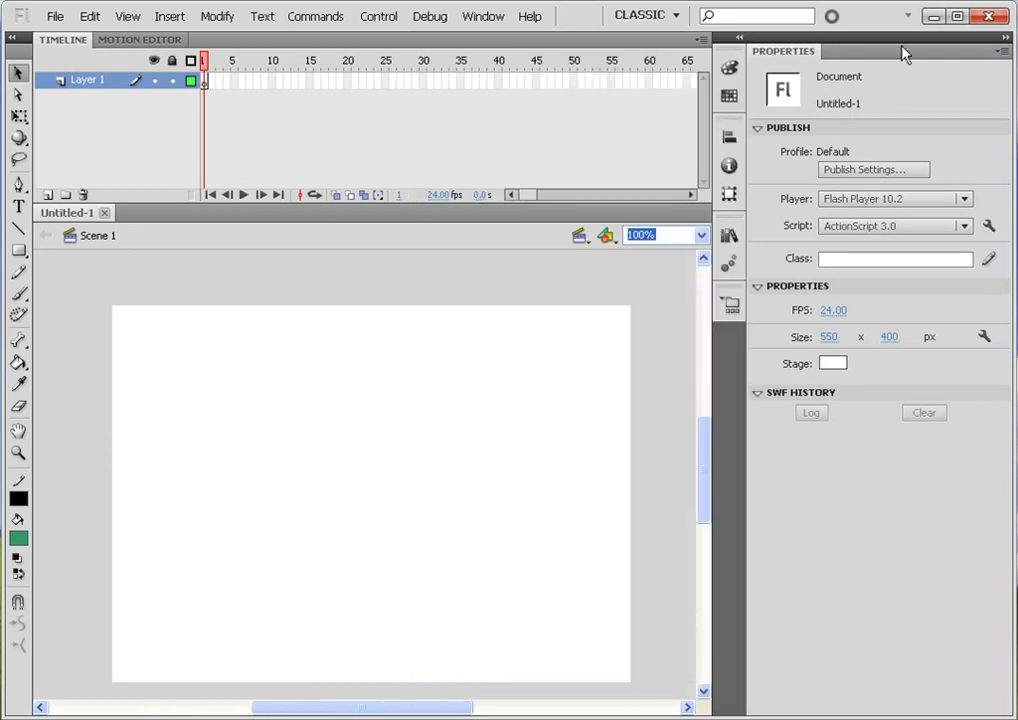
Step: Collapse the Properties panel to an icon, float the panel docks over the workspace, and dock them back at the window edge
left_click(1003, 38)
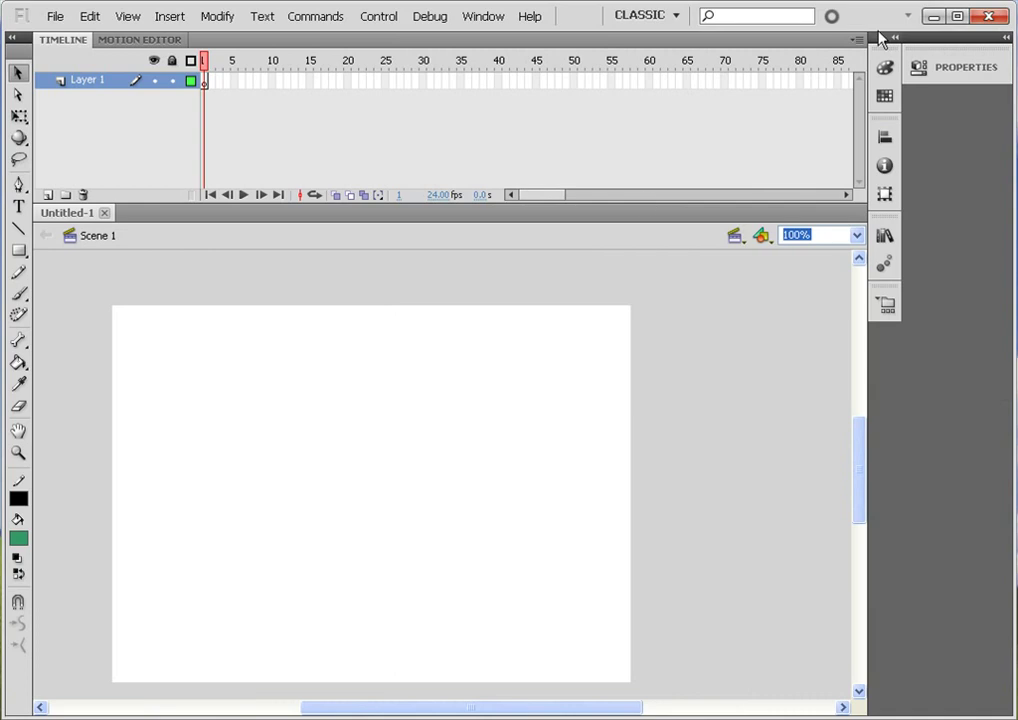
left_click_drag(874, 42, 650, 170)
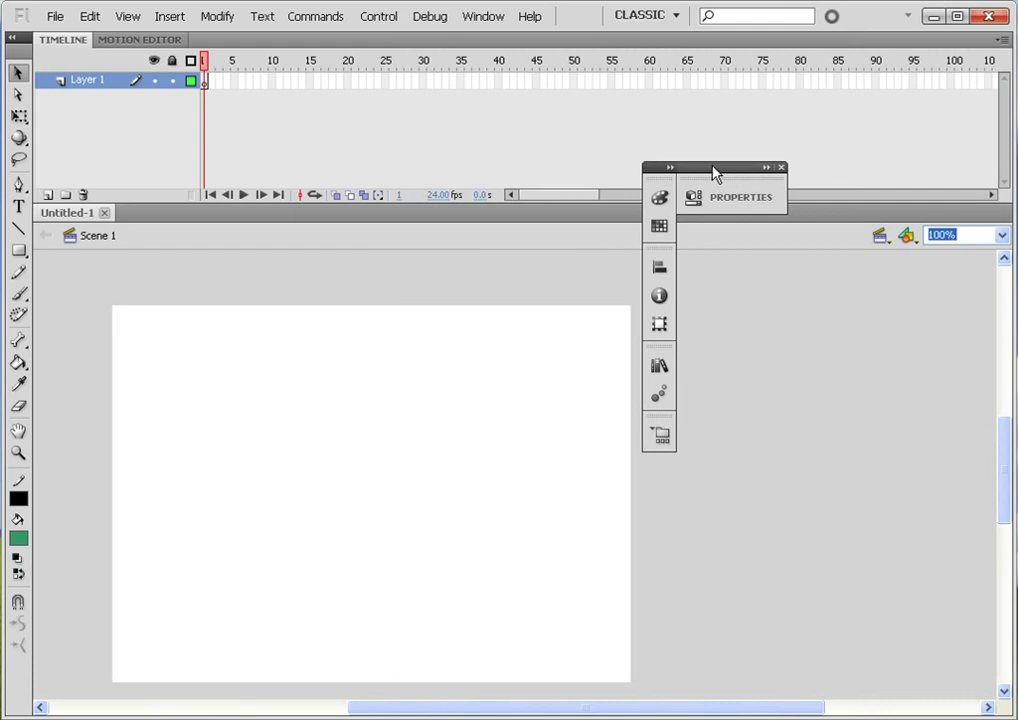
left_click_drag(711, 167, 1010, 50)
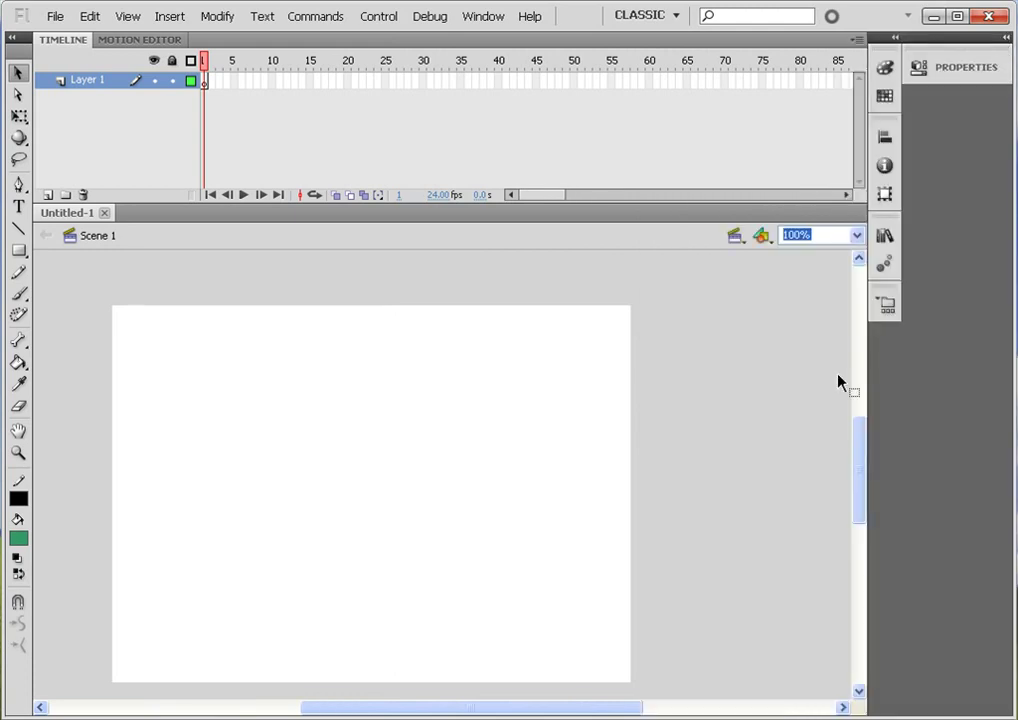
Step: Toggle the Properties panel and the neighbouring icon dock between collapsed and expanded, leaving only Properties expanded
left_click(1004, 42)
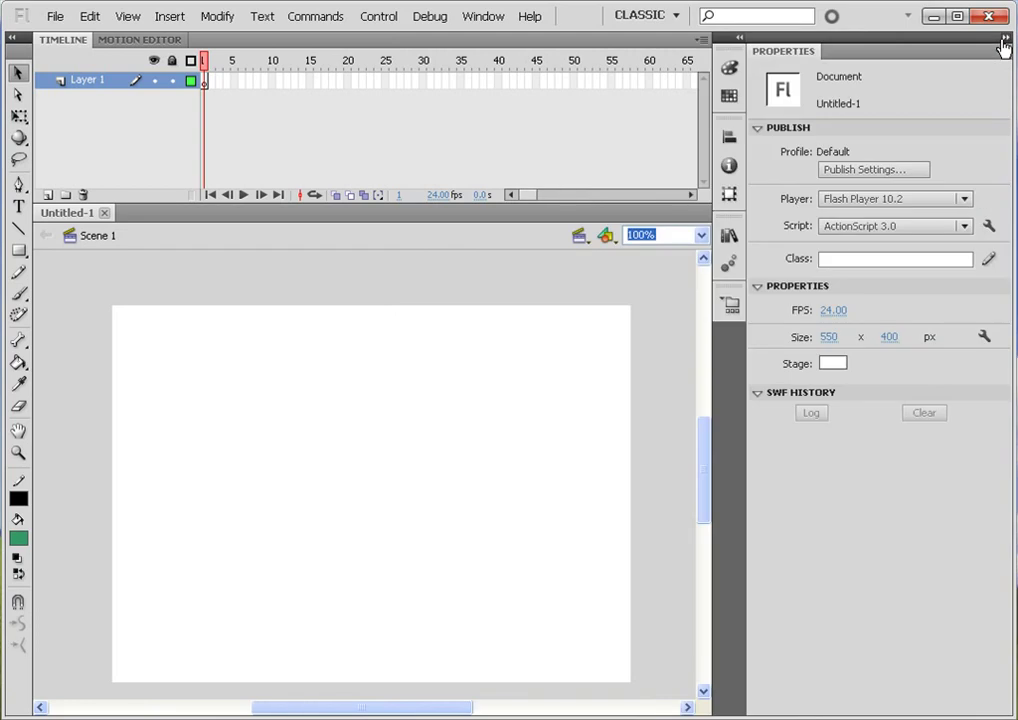
left_click(1004, 42)
left_click(898, 42)
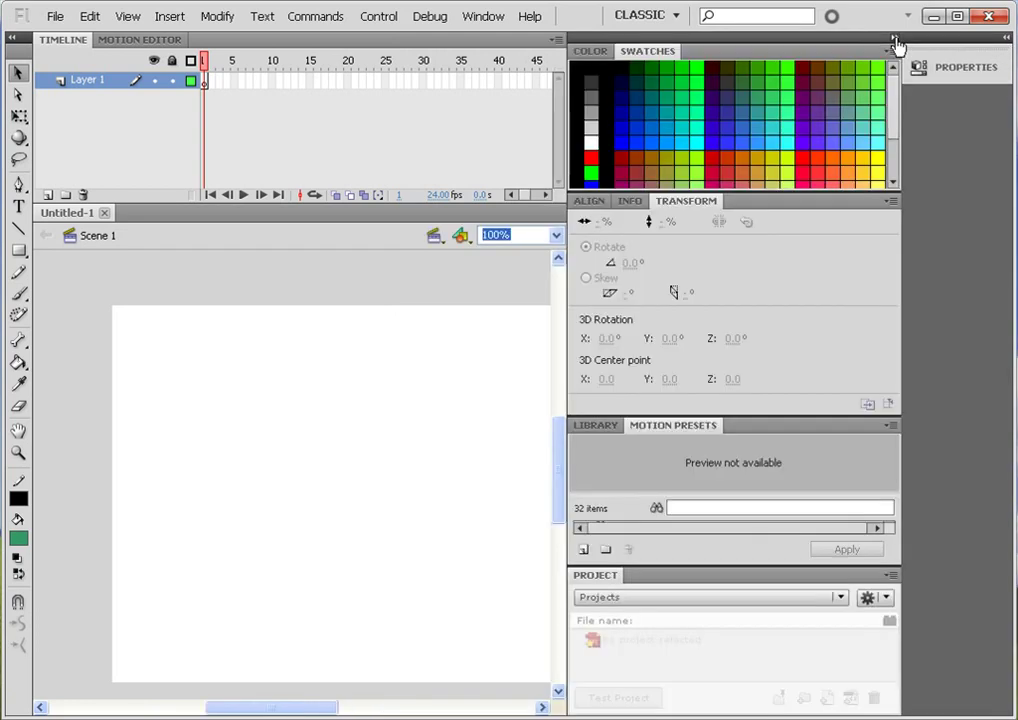
left_click(898, 42)
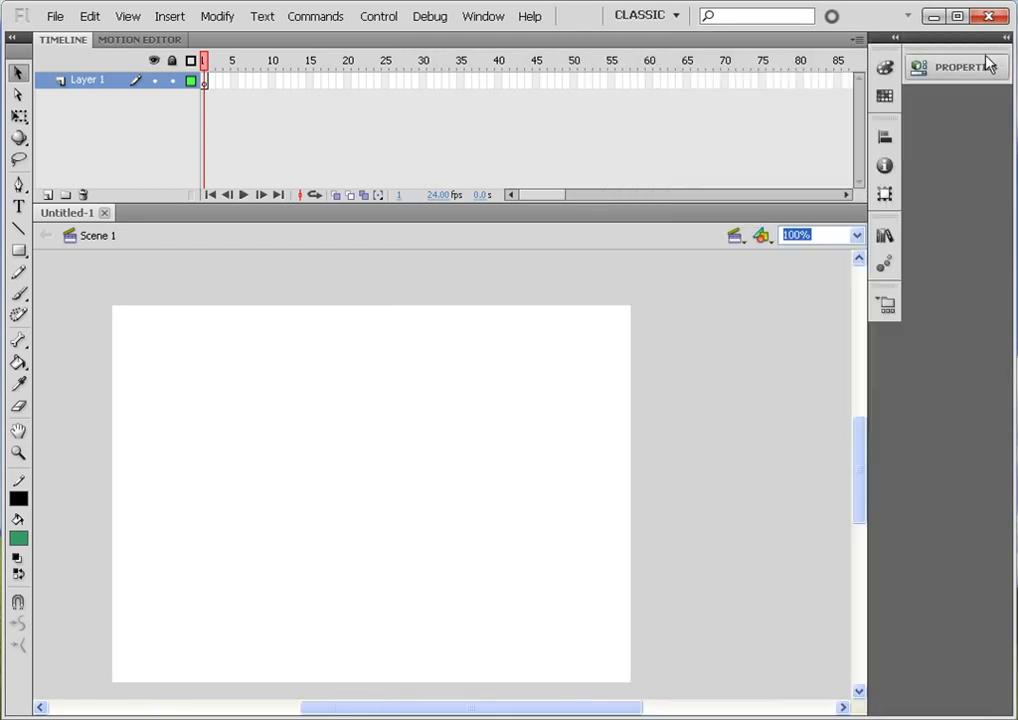
left_click(987, 65)
left_click(987, 65)
left_click(1004, 38)
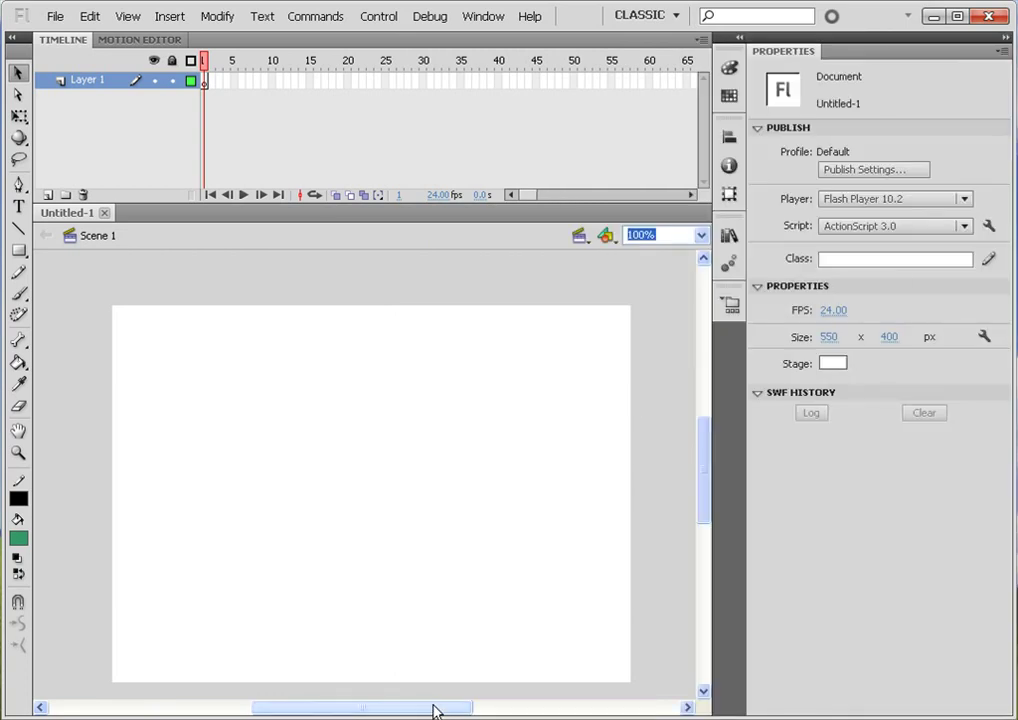
left_click_drag(432, 709, 417, 709)
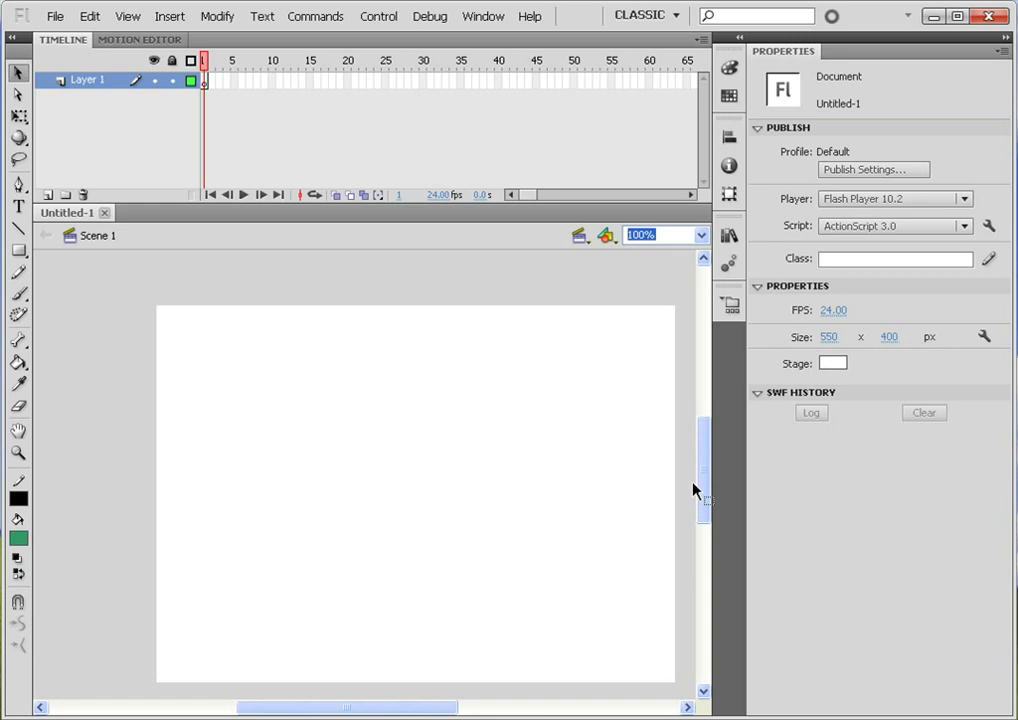
left_click_drag(700, 492, 700, 497)
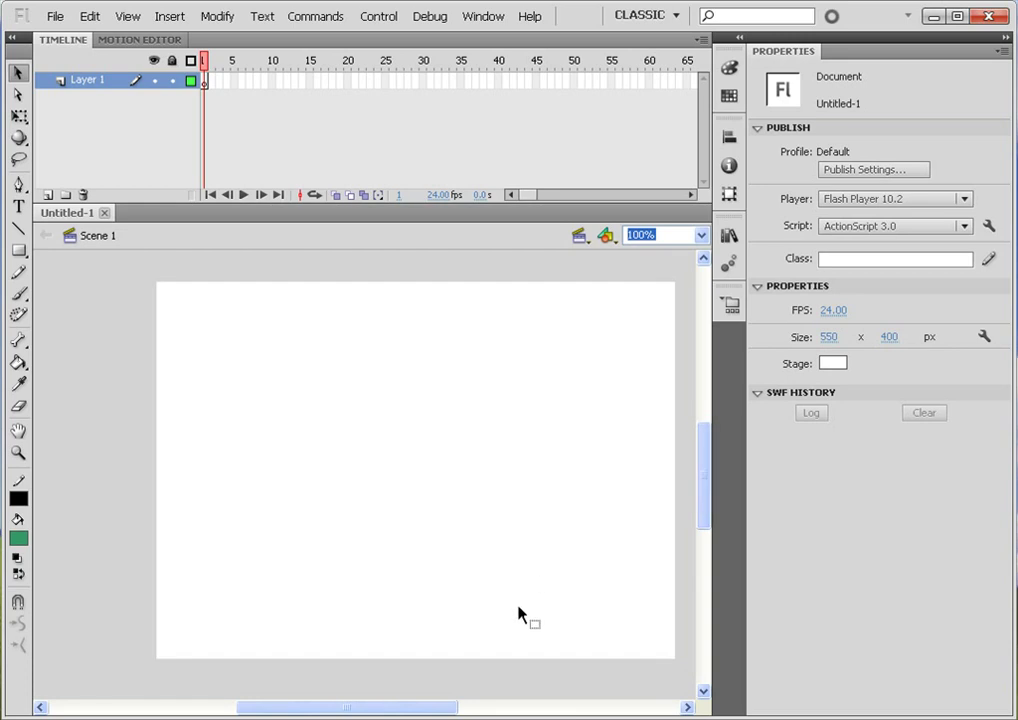